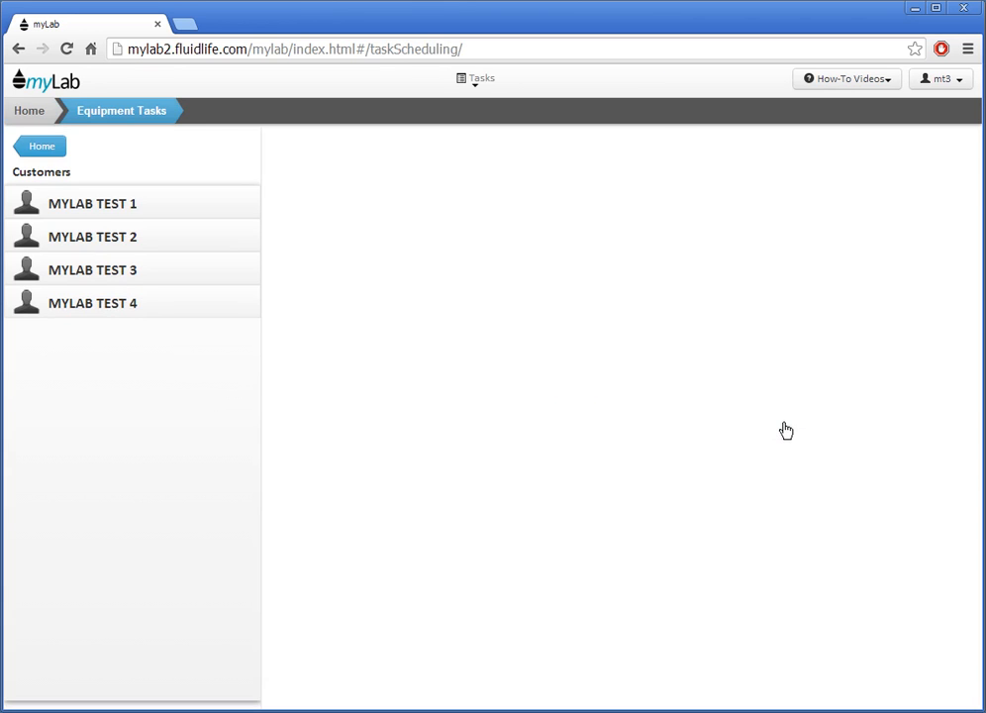
# Step: Open the scheduled tasks of the HYDRAULIC component on the CONVEYOR unit in MYLAB TEST 4's PLANT area
pyautogui.click(120, 309)
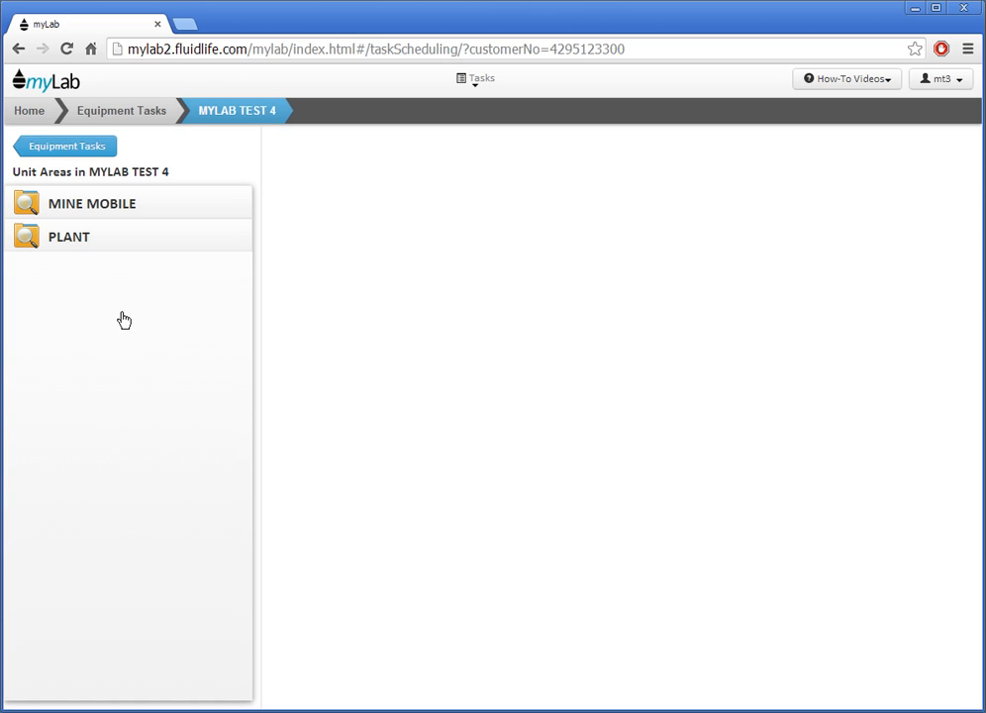
pyautogui.click(89, 240)
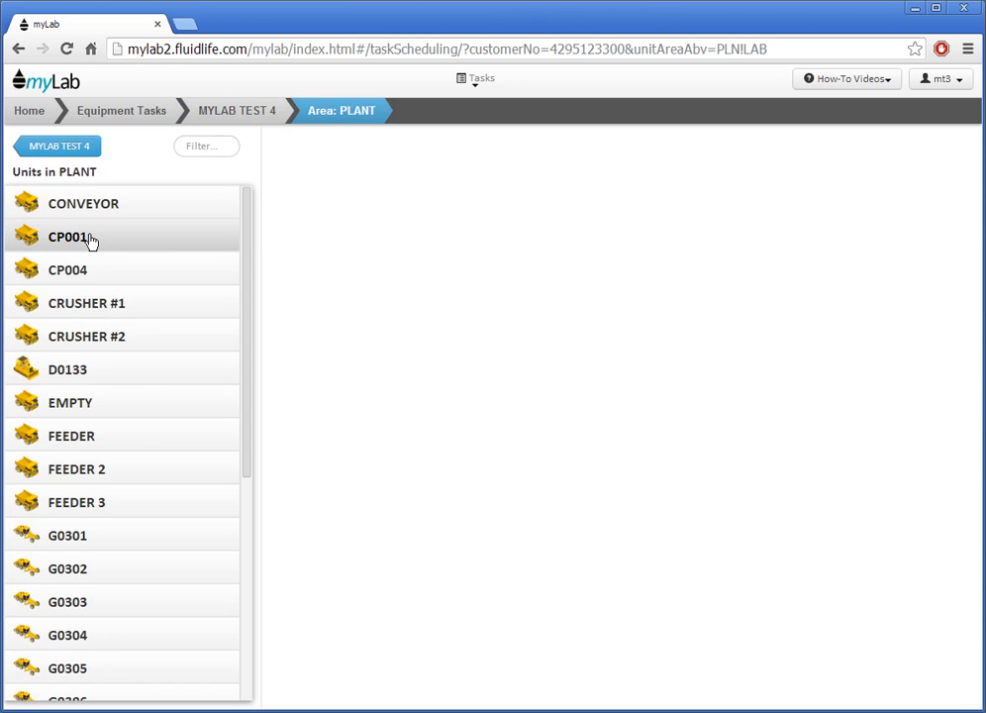
pyautogui.click(105, 210)
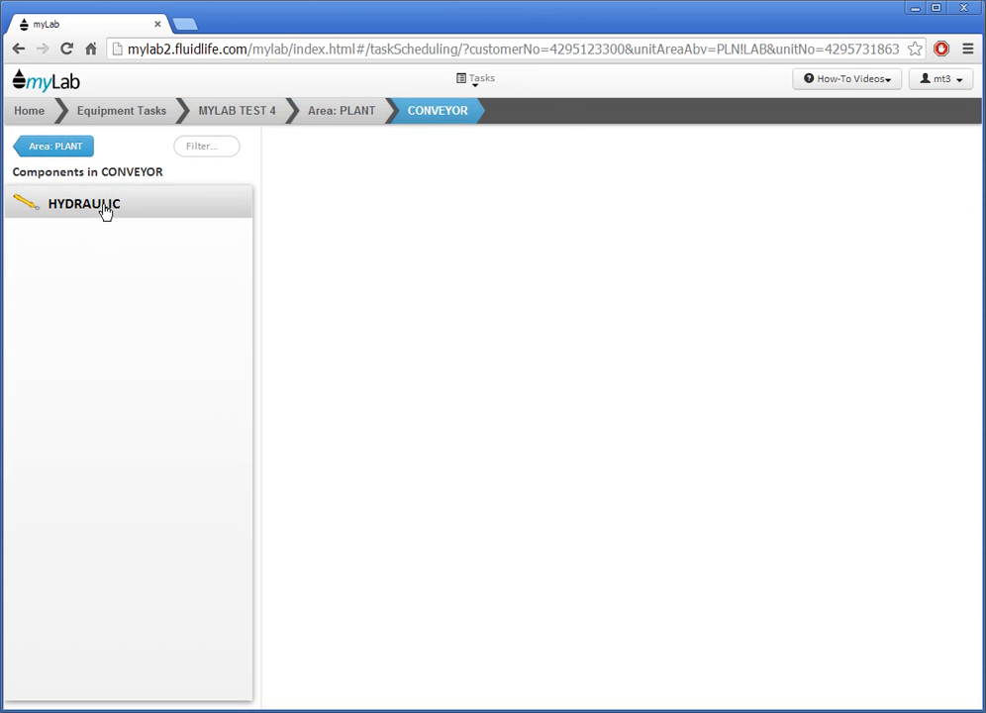
pyautogui.click(105, 210)
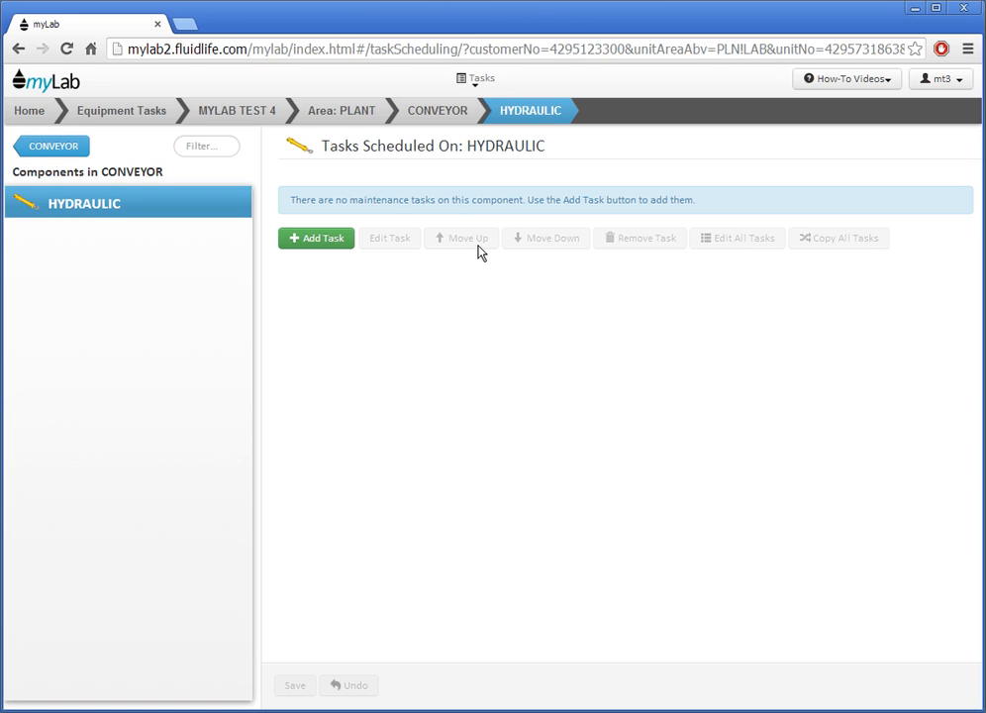
# Step: Start a new task CHANGE THE OIL AND OIL FILTER with task type MAINTENANCE and status Shutdown
pyautogui.click(321, 243)
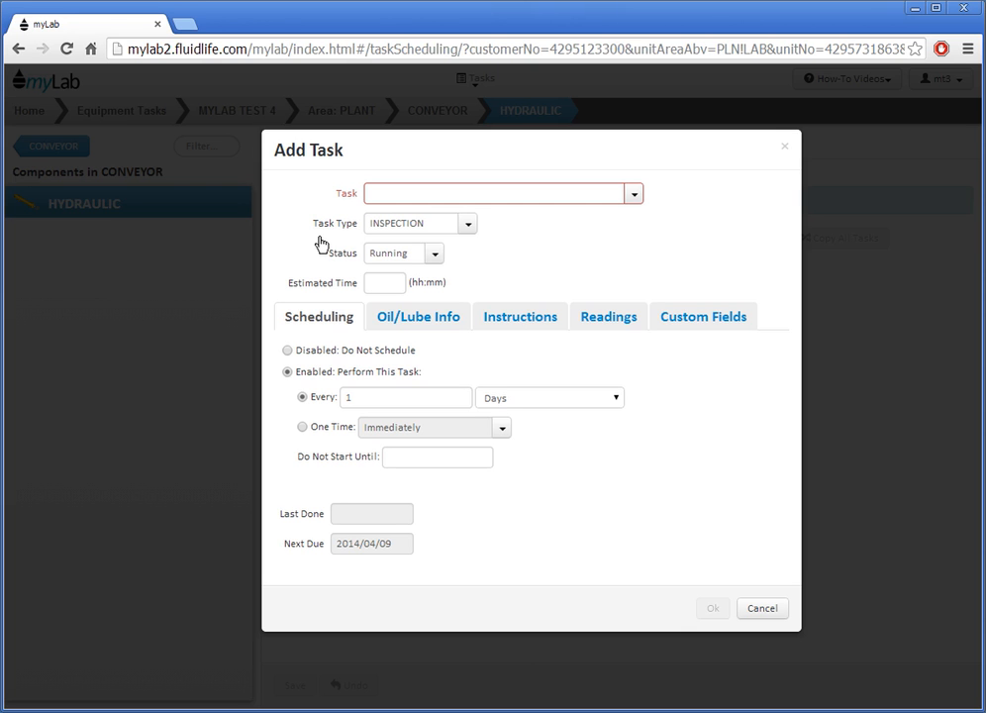
pyautogui.click(465, 196)
pyautogui.write('change')
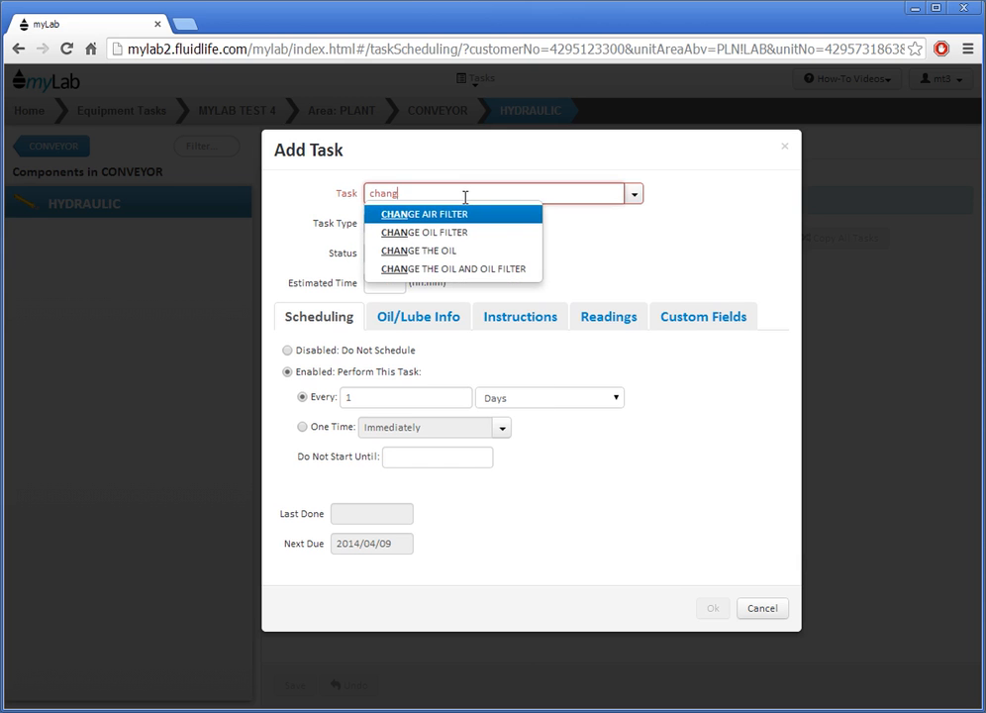
pyautogui.click(492, 268)
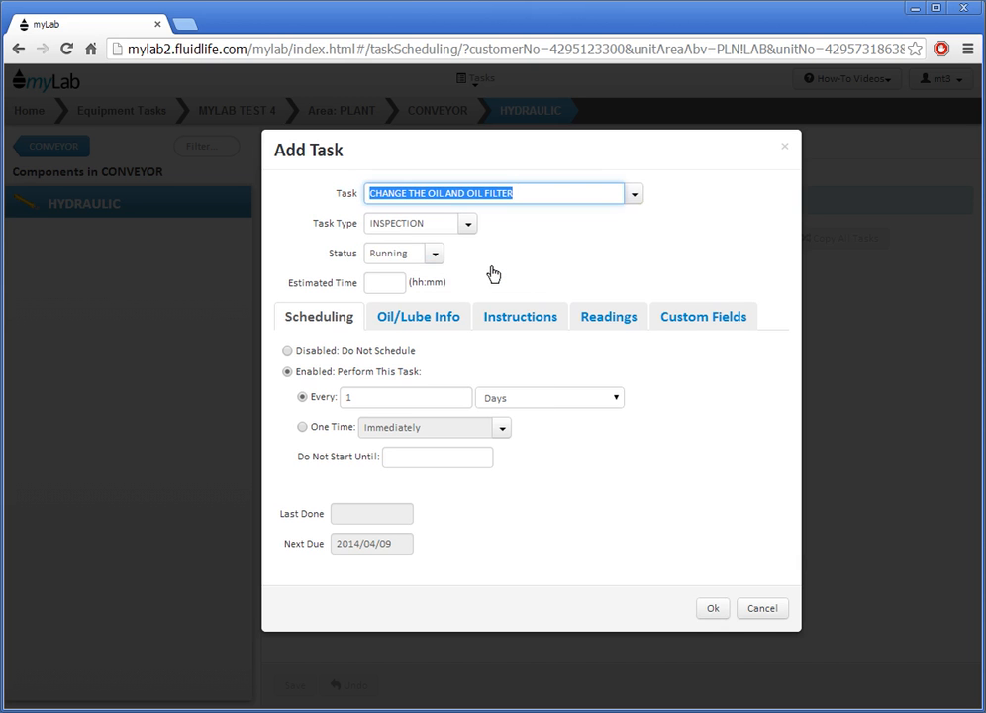
pyautogui.click(466, 226)
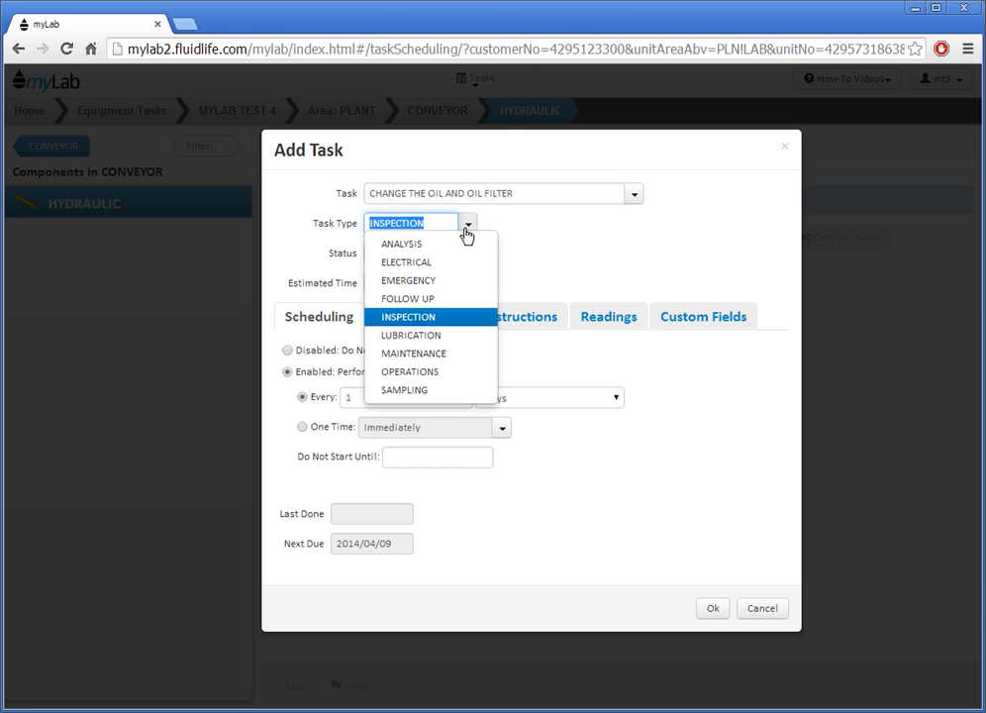
pyautogui.click(432, 353)
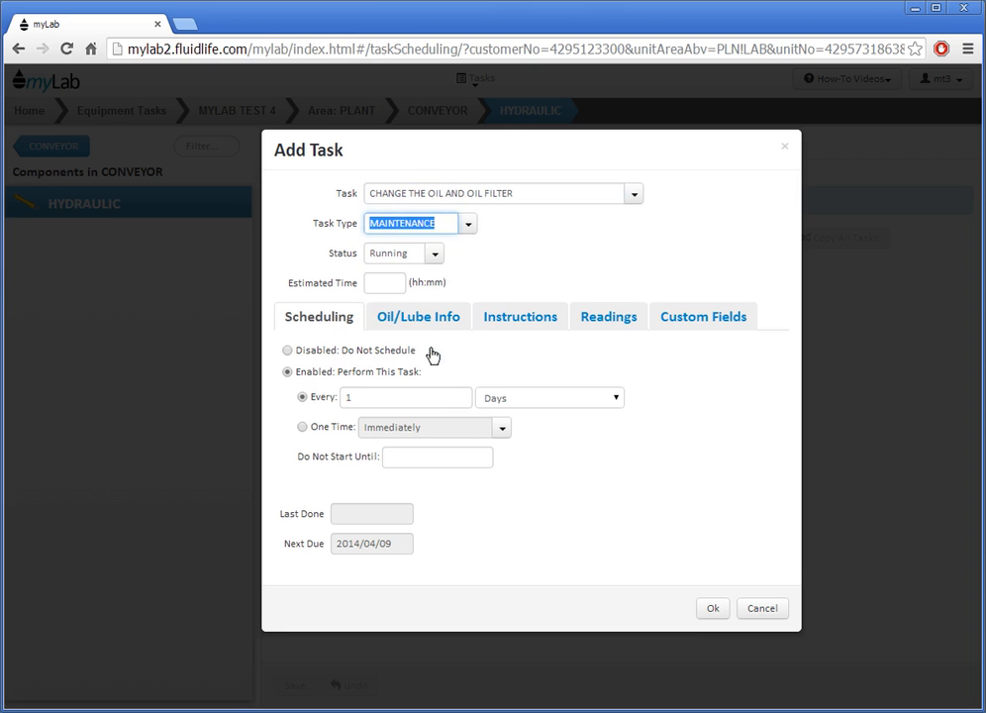
pyautogui.click(435, 256)
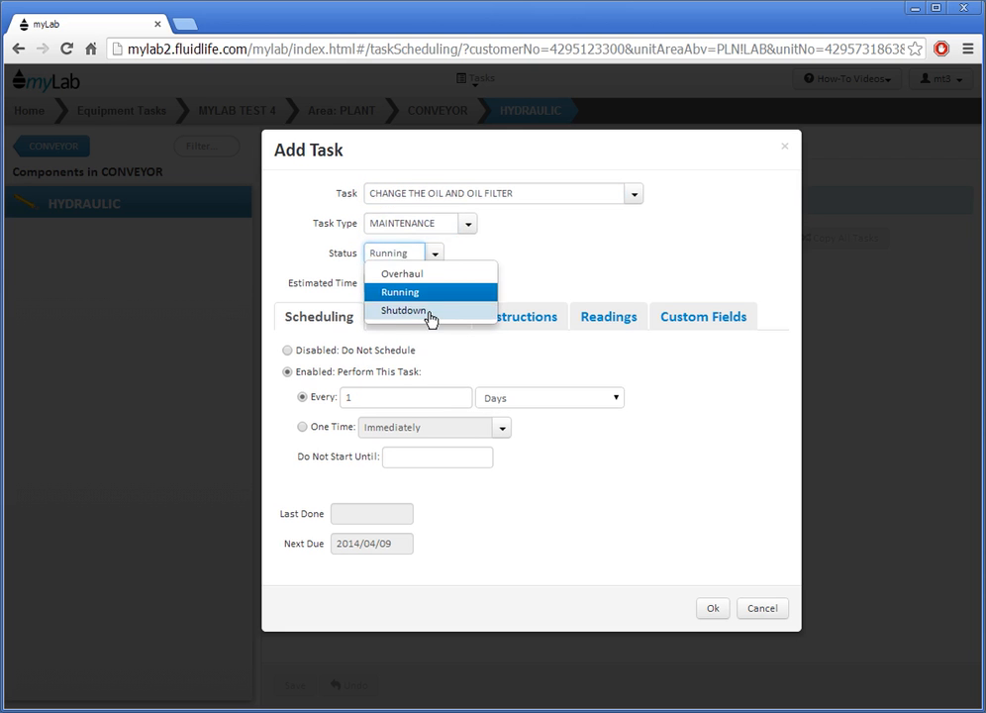
pyautogui.click(429, 314)
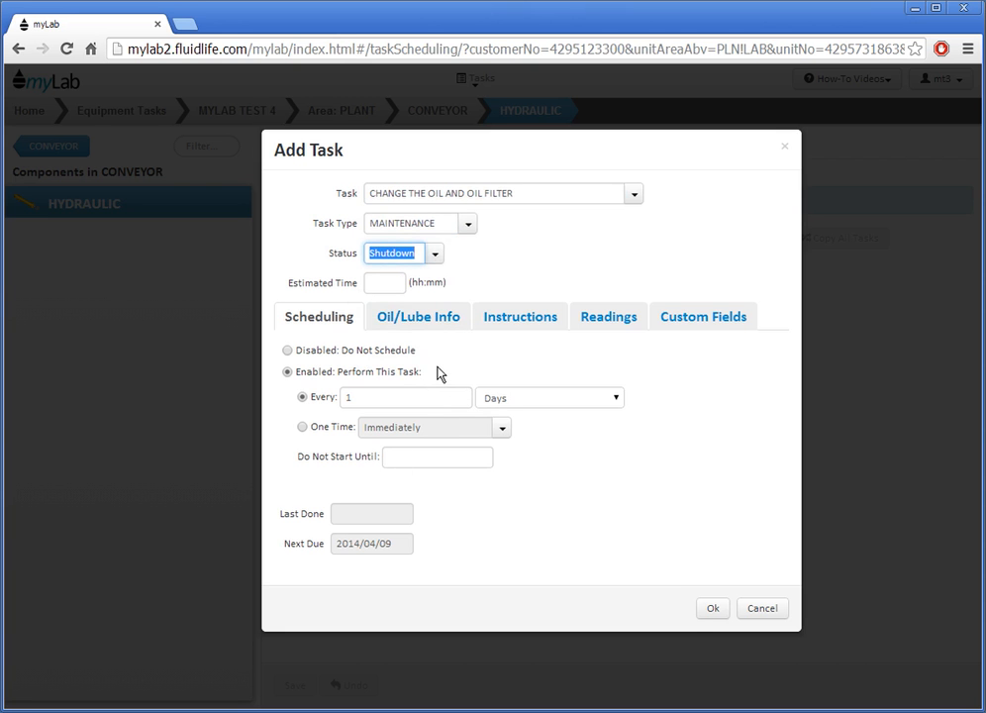
# Step: Schedule the new task to be performed every 4 months and open its Do Not Start Until date for entry
pyautogui.click(398, 396)
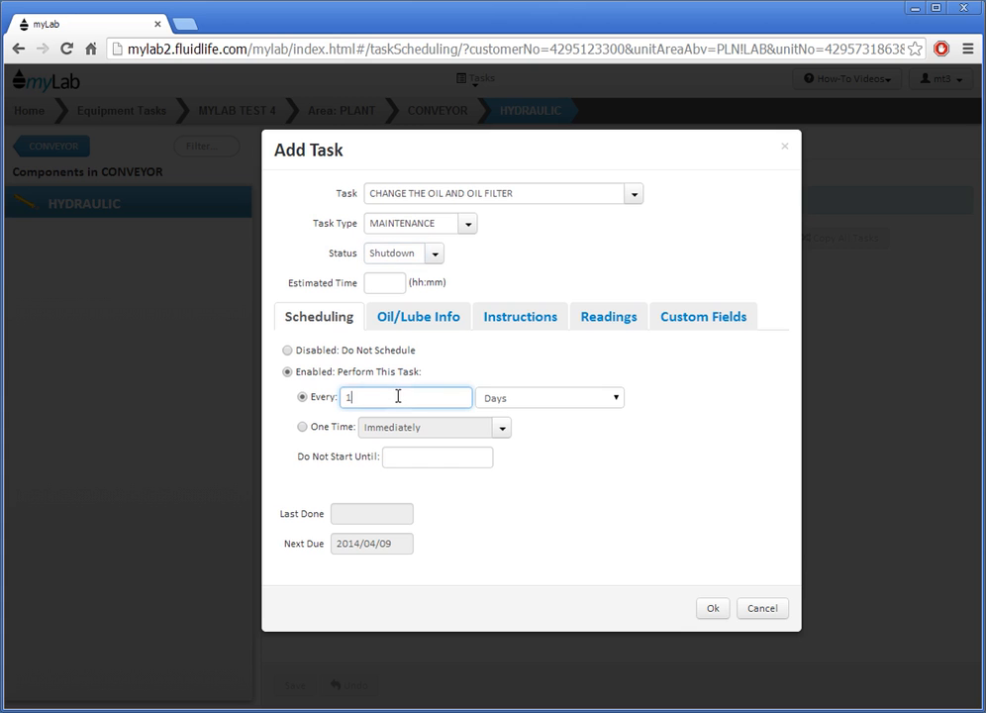
pyautogui.press('BackSpace')
pyautogui.write('4')
pyautogui.press('Tab')
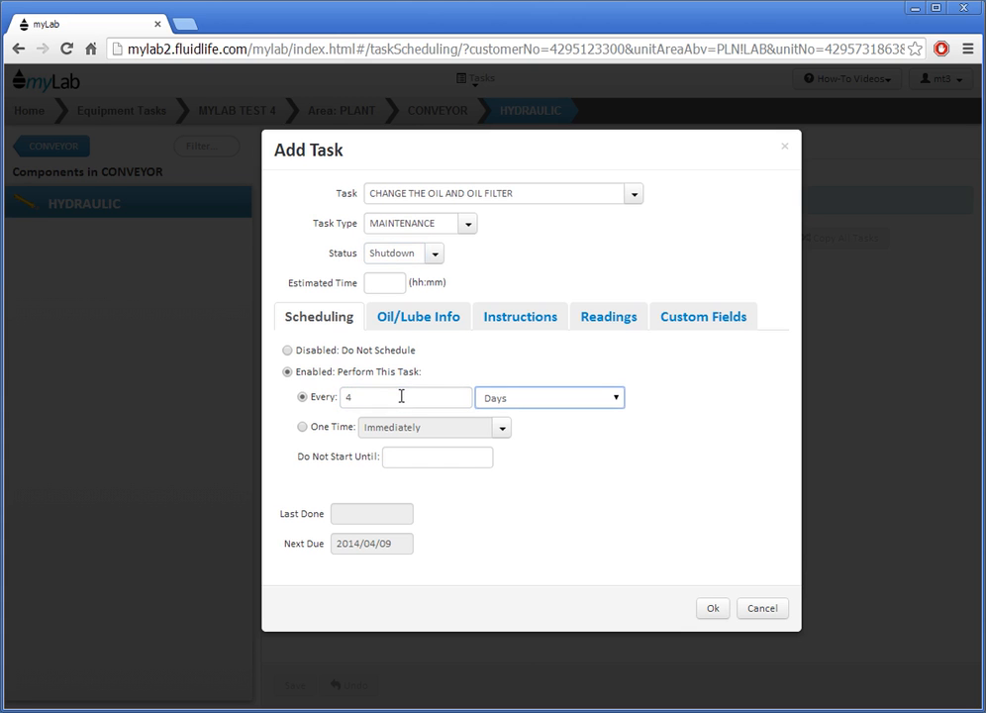
pyautogui.click(497, 399)
pyautogui.click(528, 442)
pyautogui.click(433, 456)
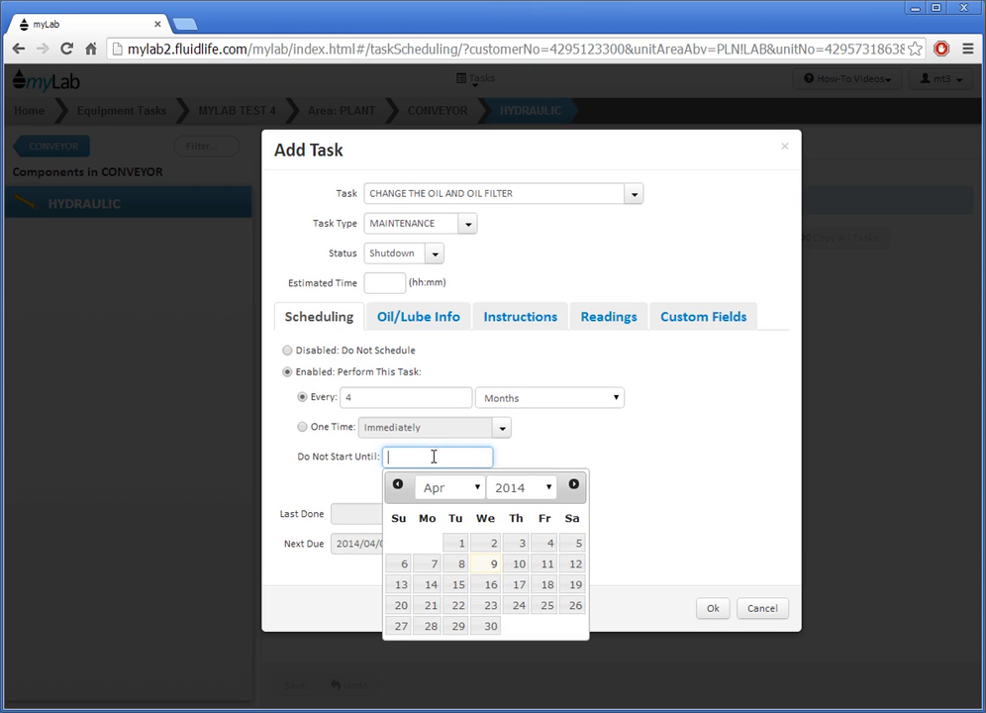
# Step: Set the task's oil/lube to ESSO, NUTO H, 150 with an oil amount of 10 LITRES
pyautogui.click(417, 317)
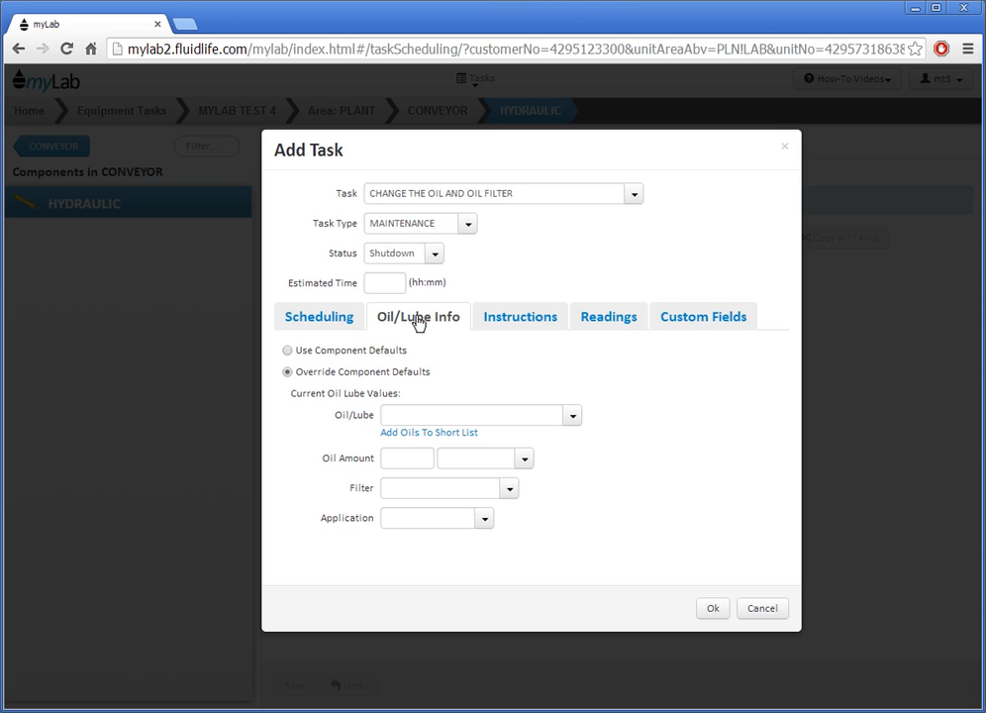
pyautogui.click(426, 420)
pyautogui.write('ess')
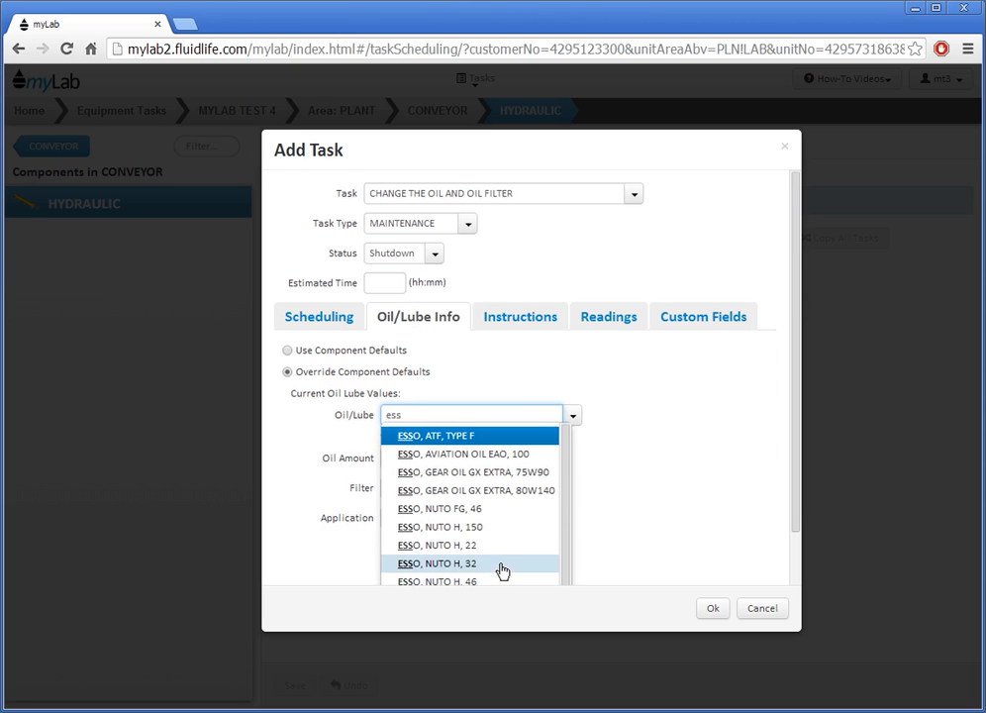
pyautogui.scroll(-2, 502, 561)
pyautogui.click(495, 445)
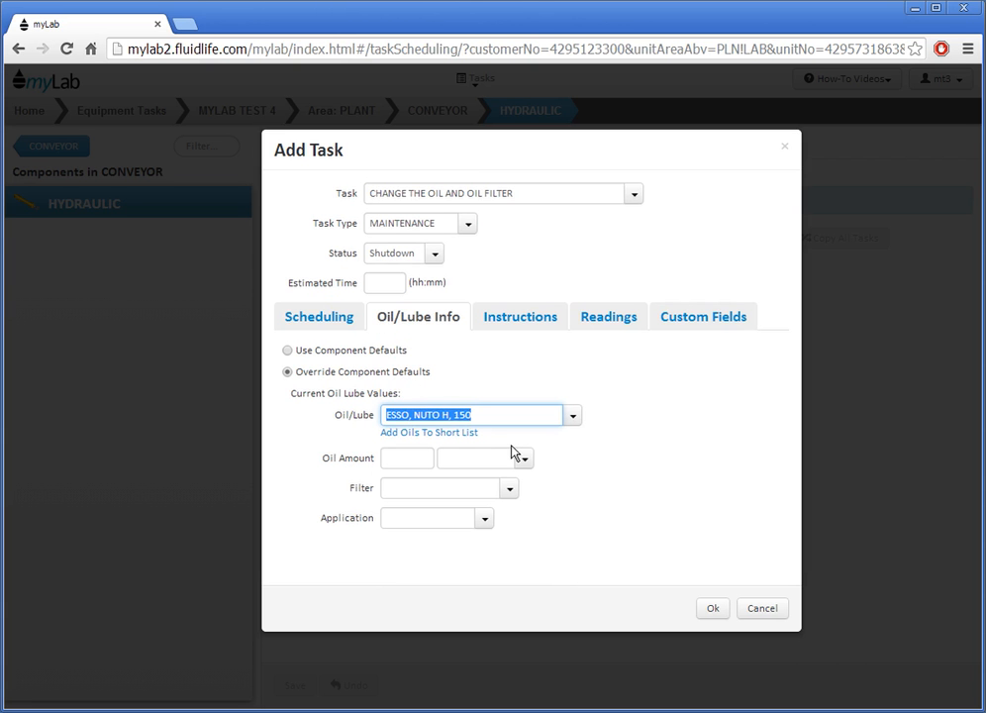
pyautogui.click(392, 458)
pyautogui.write('10')
pyautogui.press('Tab')
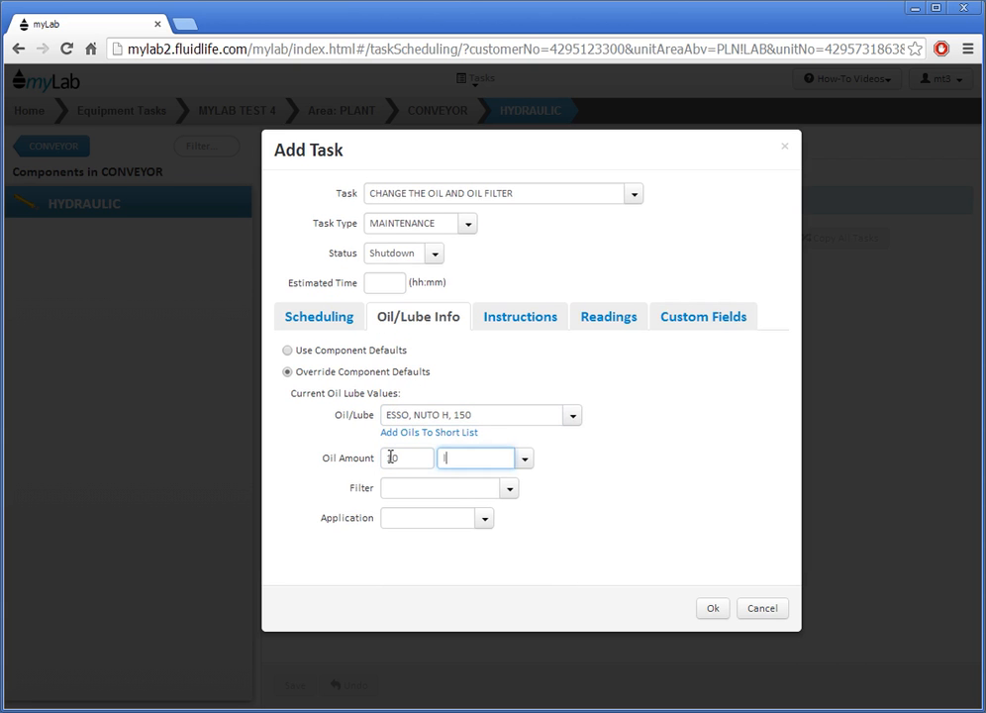
pyautogui.click(462, 497)
# Step: Choose FRAM HYD. OIL FILTER as the filter for the task
pyautogui.click(456, 491)
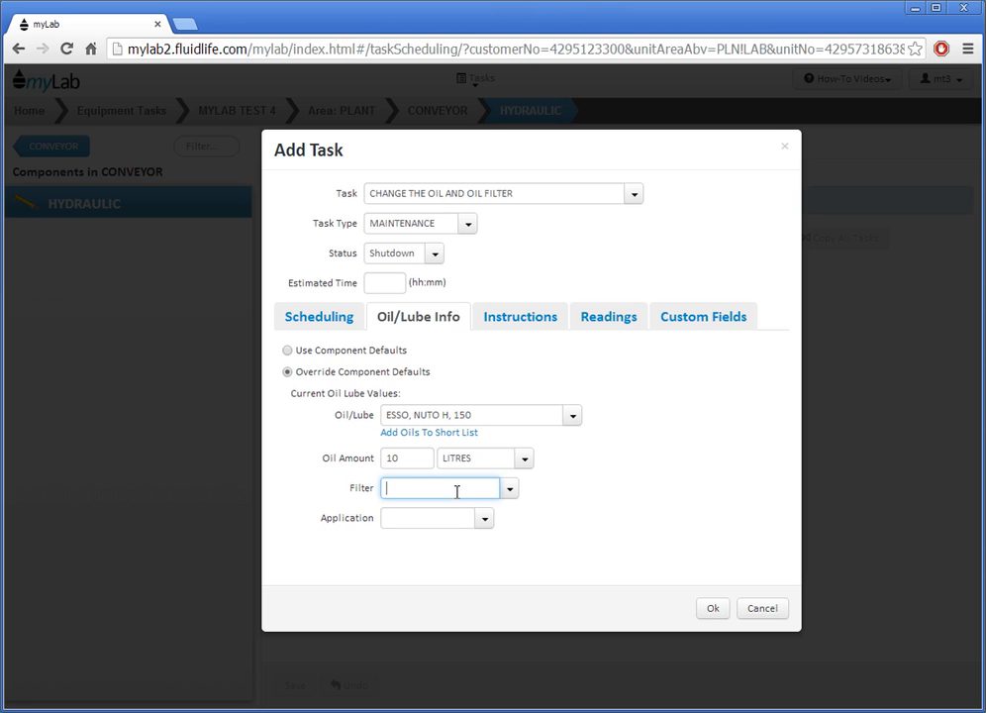
pyautogui.click(511, 492)
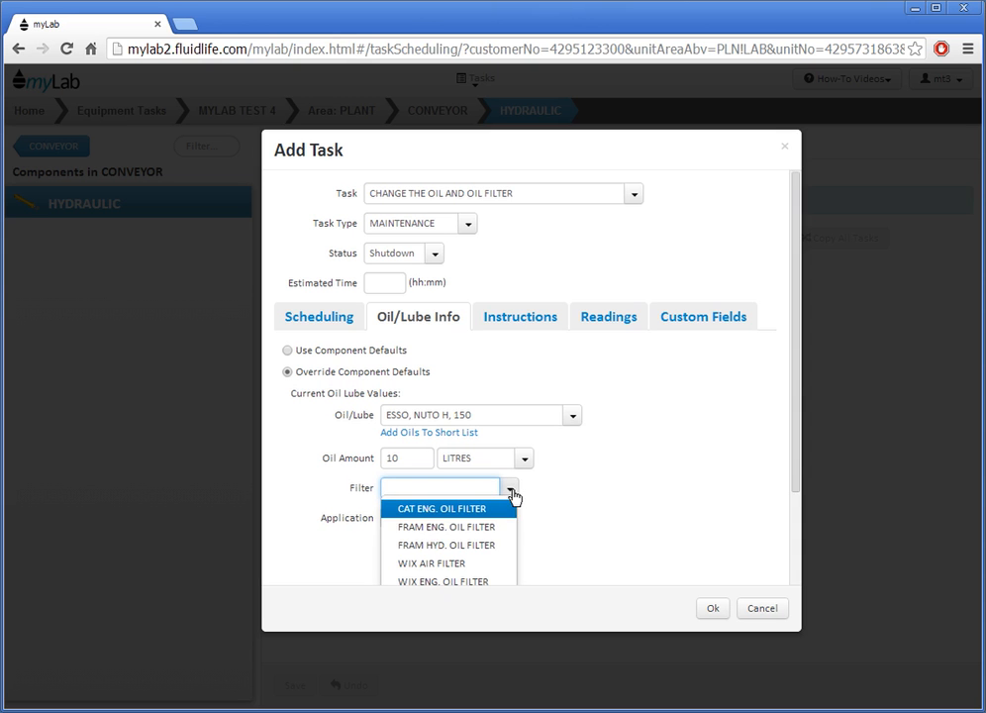
pyautogui.click(489, 528)
pyautogui.click(474, 546)
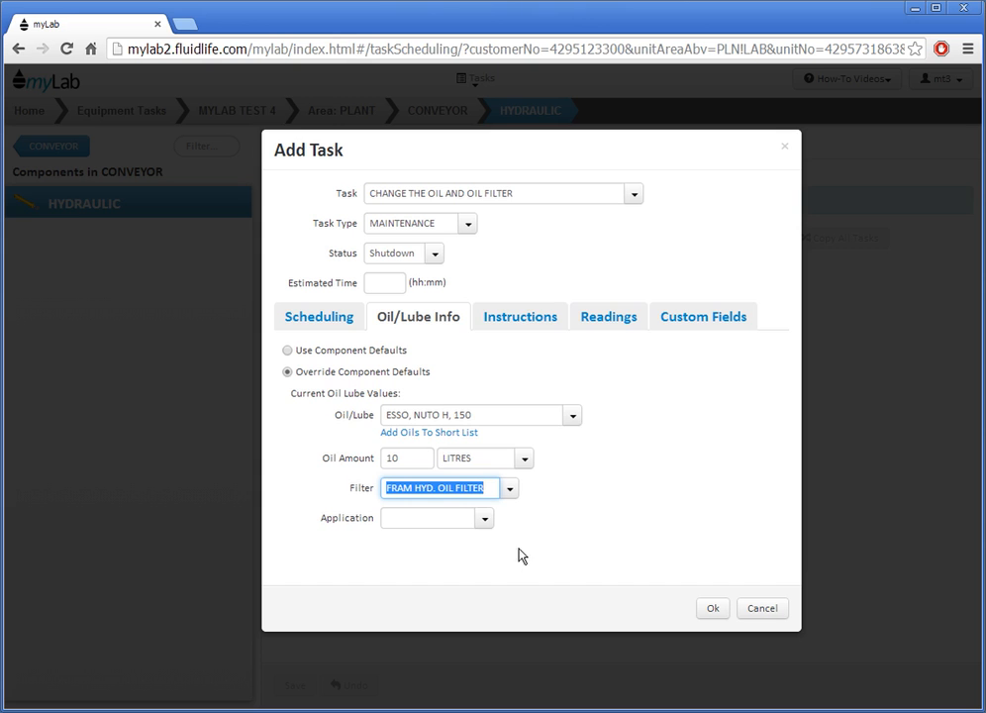
# Step: View the task's instruction fields and set the task to record Oil Pressure and Oil Level readings
pyautogui.click(523, 327)
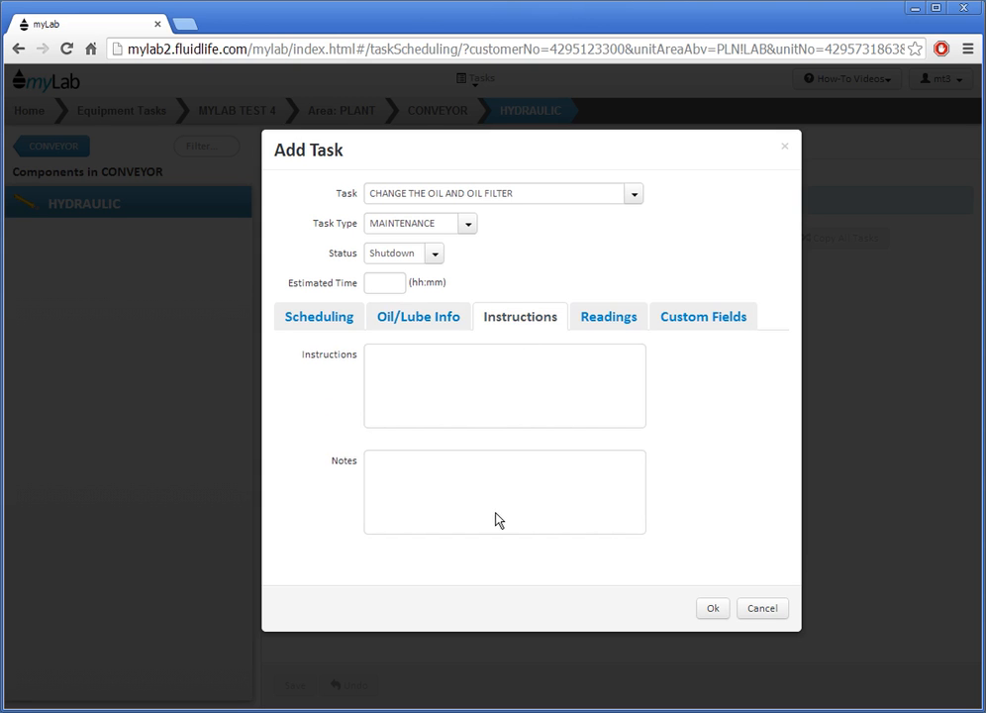
pyautogui.click(599, 320)
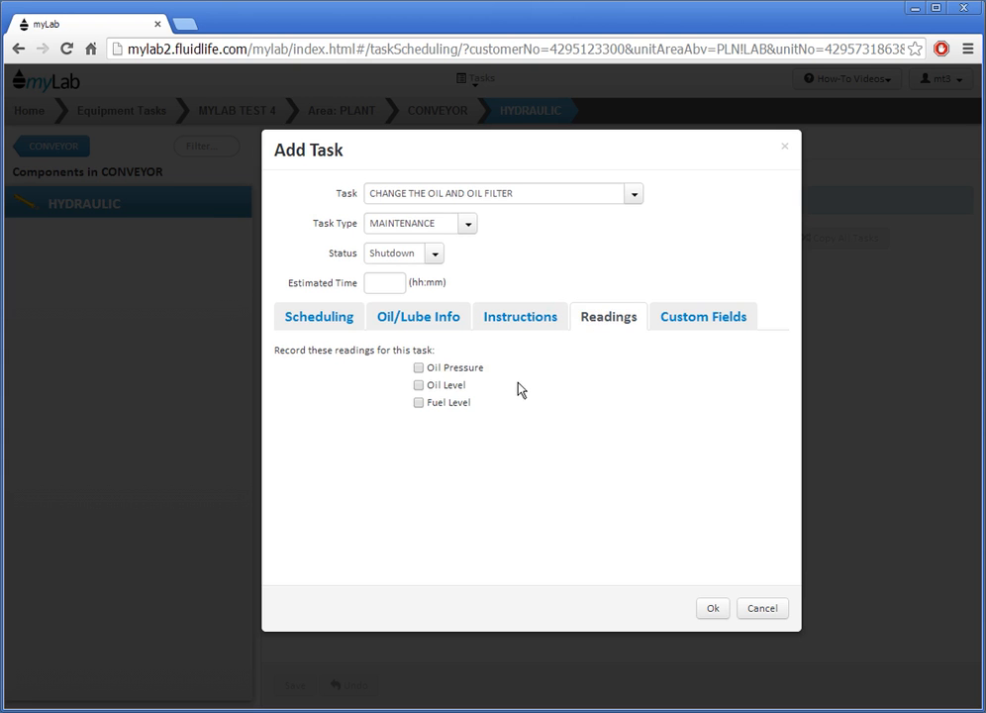
pyautogui.click(419, 369)
pyautogui.click(419, 385)
# Step: Check the task's custom fields, accept the new task and save the HYDRAULIC component's task list
pyautogui.click(705, 322)
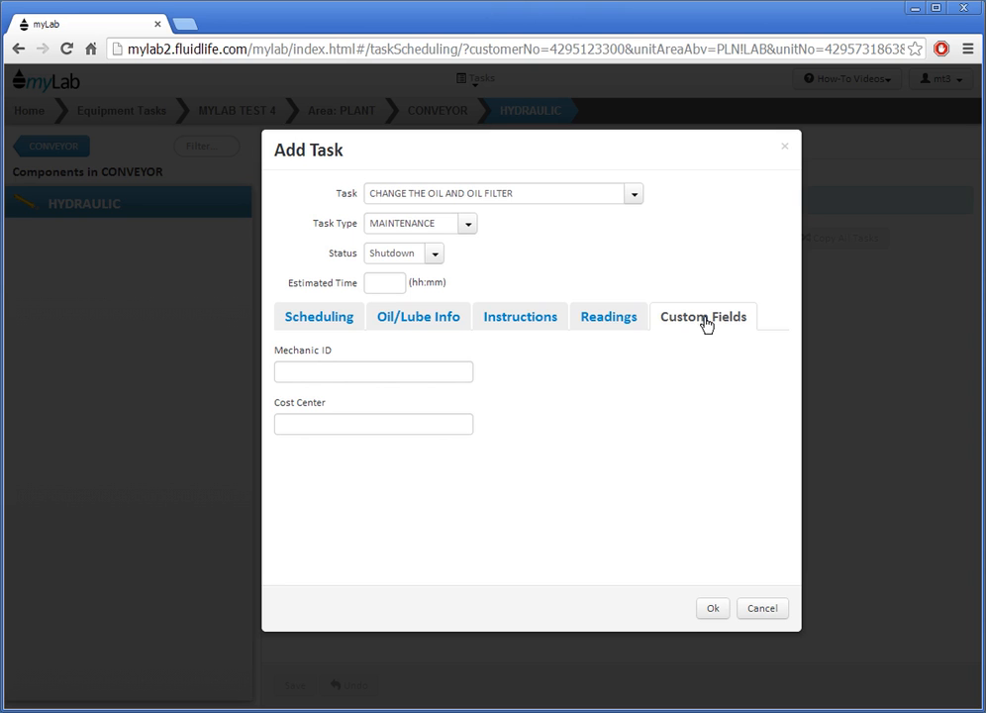
pyautogui.click(714, 614)
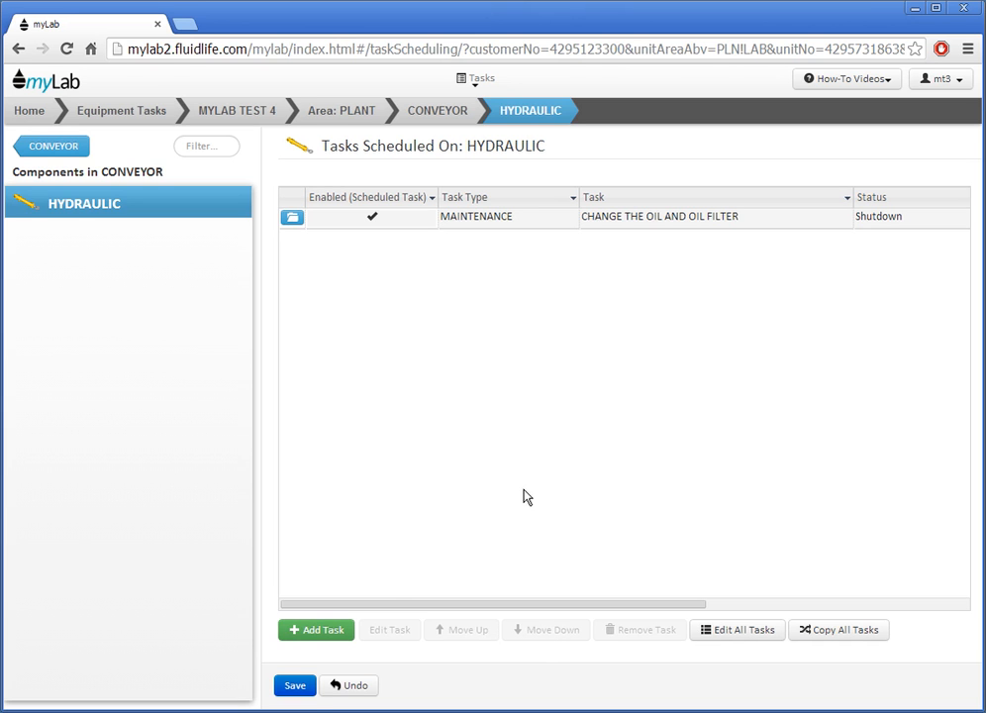
pyautogui.click(299, 687)
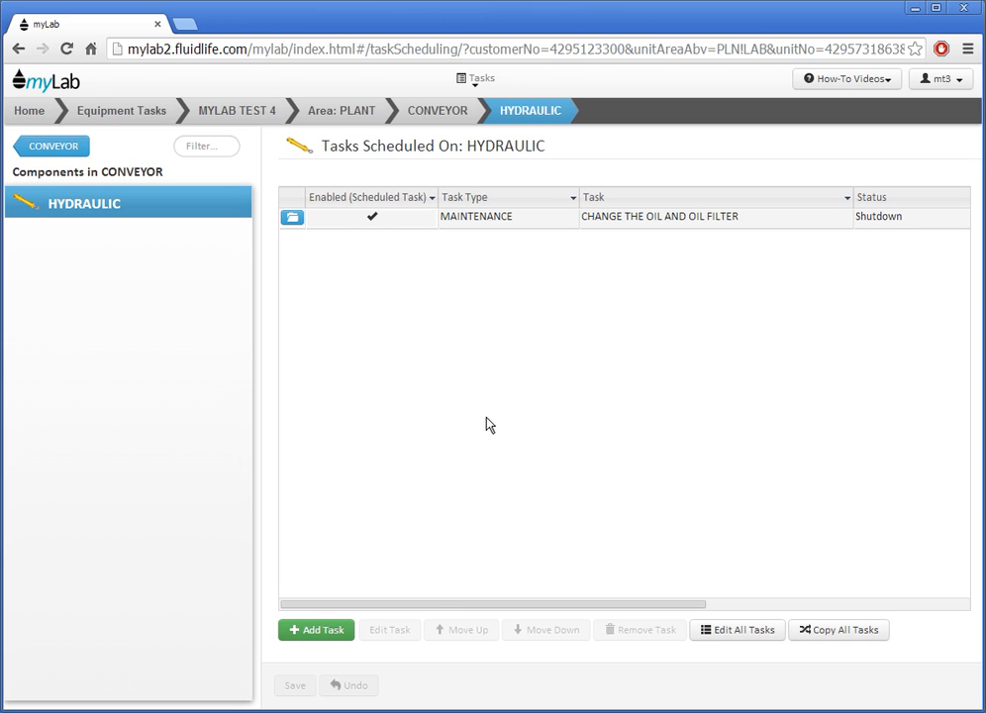
# Step: Copy all tasks to the HYDRAULIC components of CRUSHER #1 and CRUSHER #2, finding them with the component search "crusher #"
pyautogui.click(818, 632)
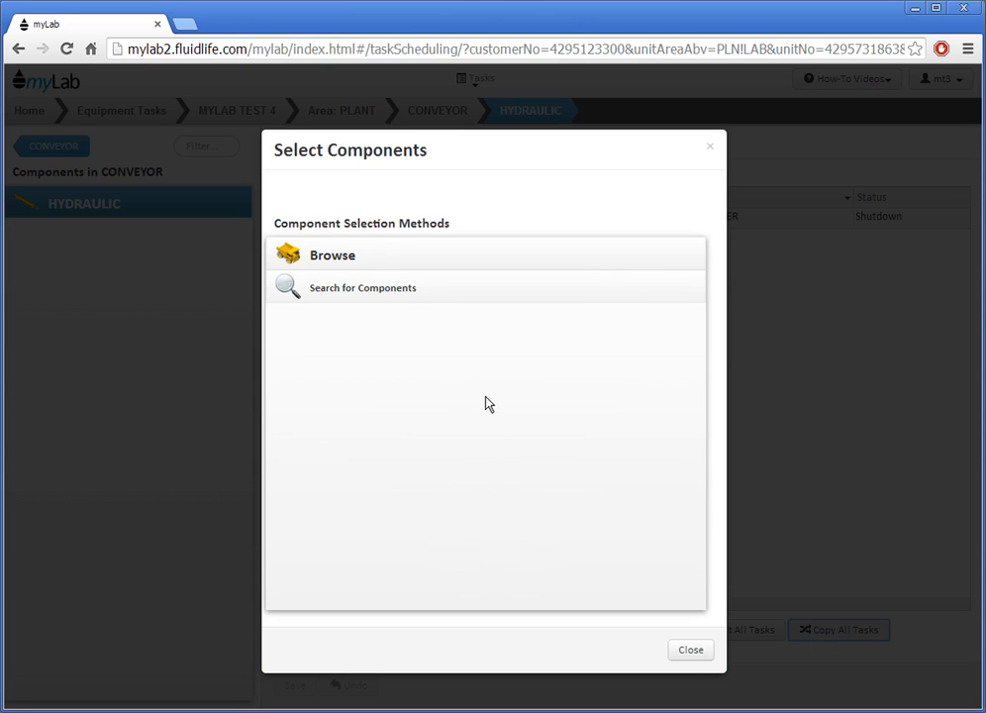
pyautogui.click(403, 289)
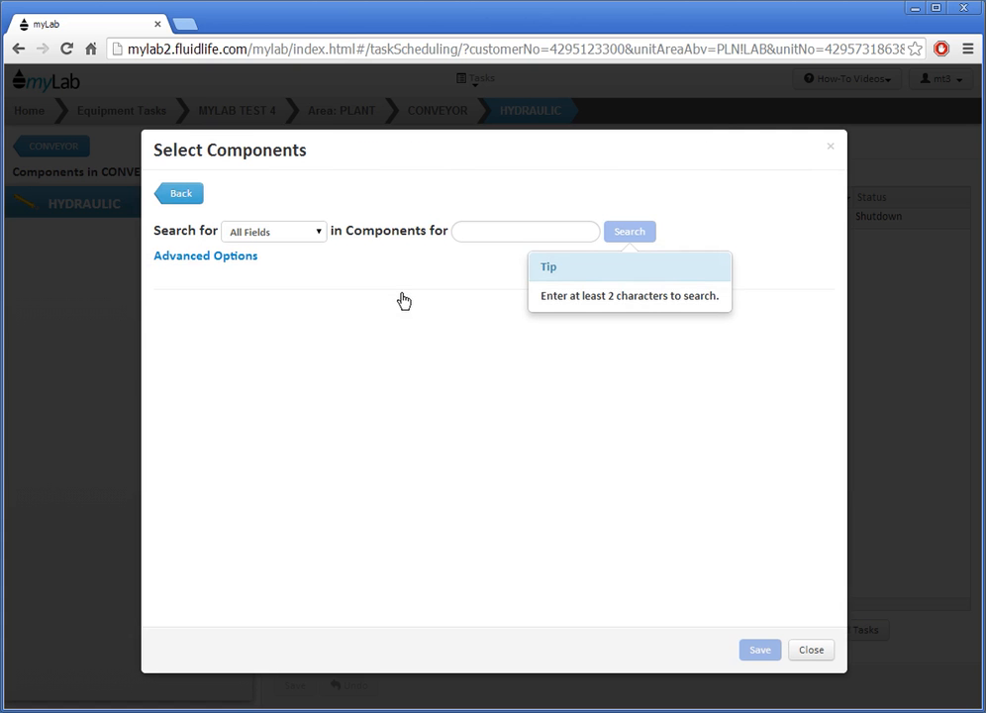
pyautogui.click(493, 238)
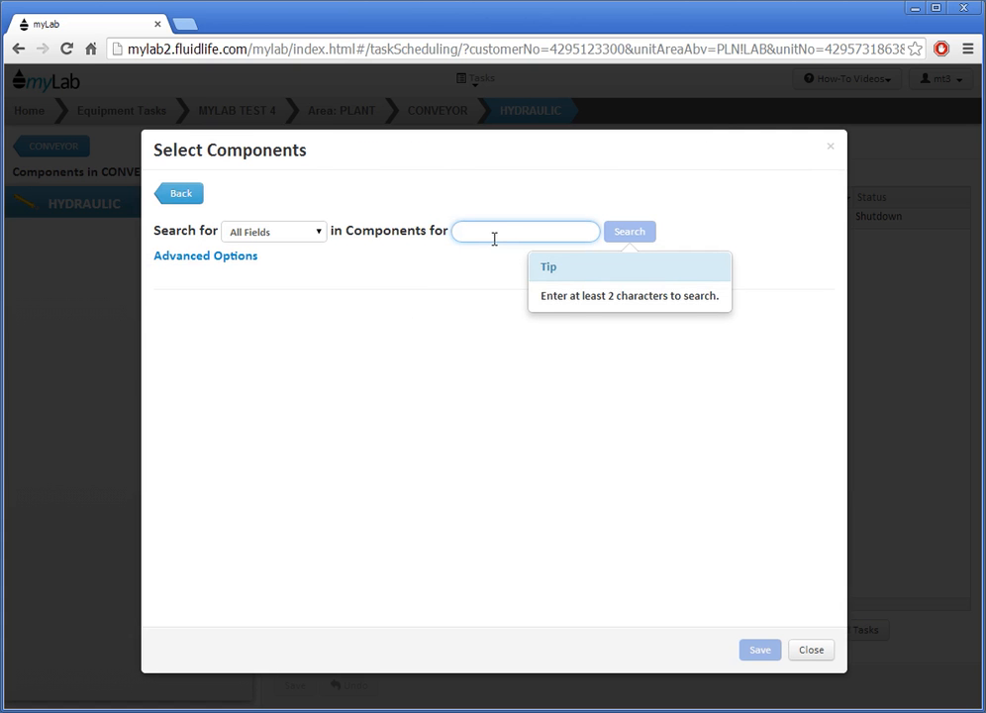
pyautogui.write('crusher')
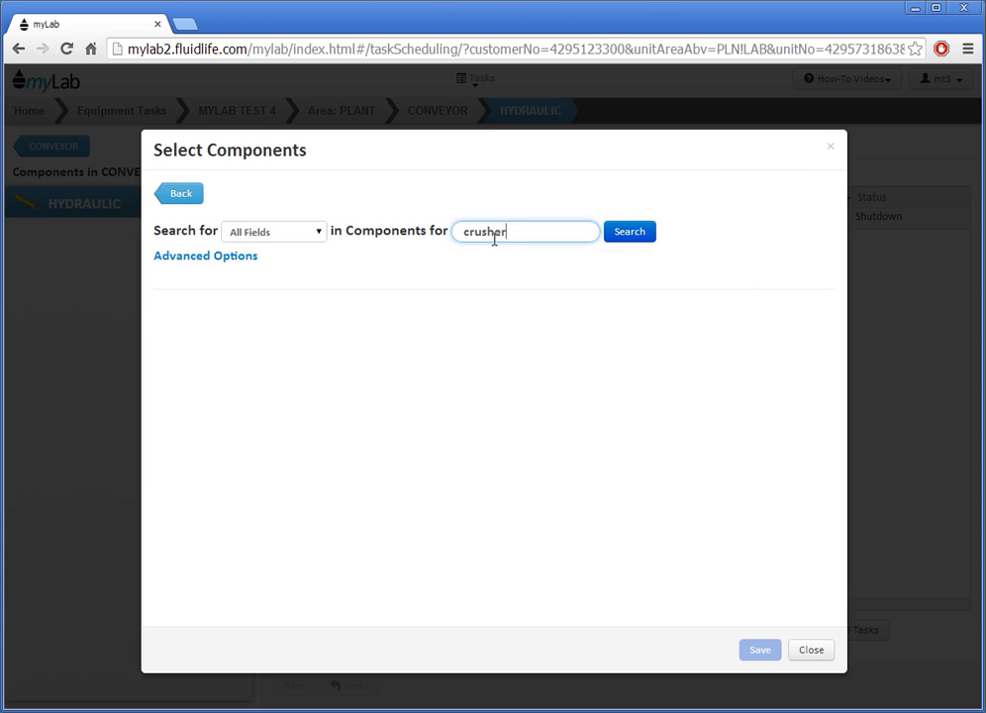
pyautogui.write(' #')
pyautogui.press('Return')
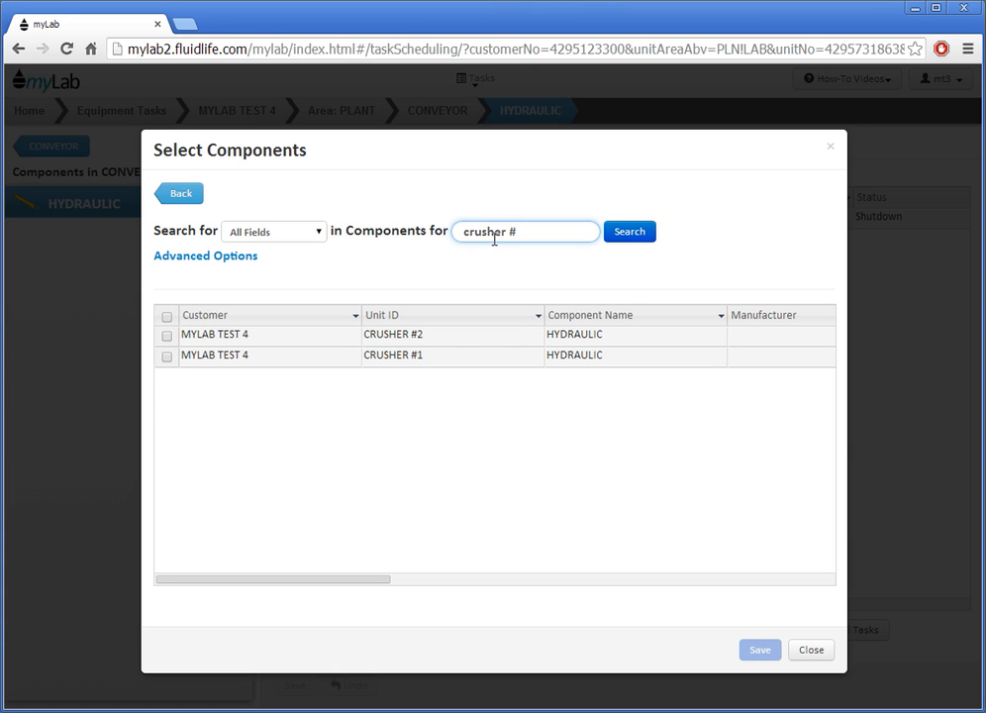
pyautogui.click(167, 318)
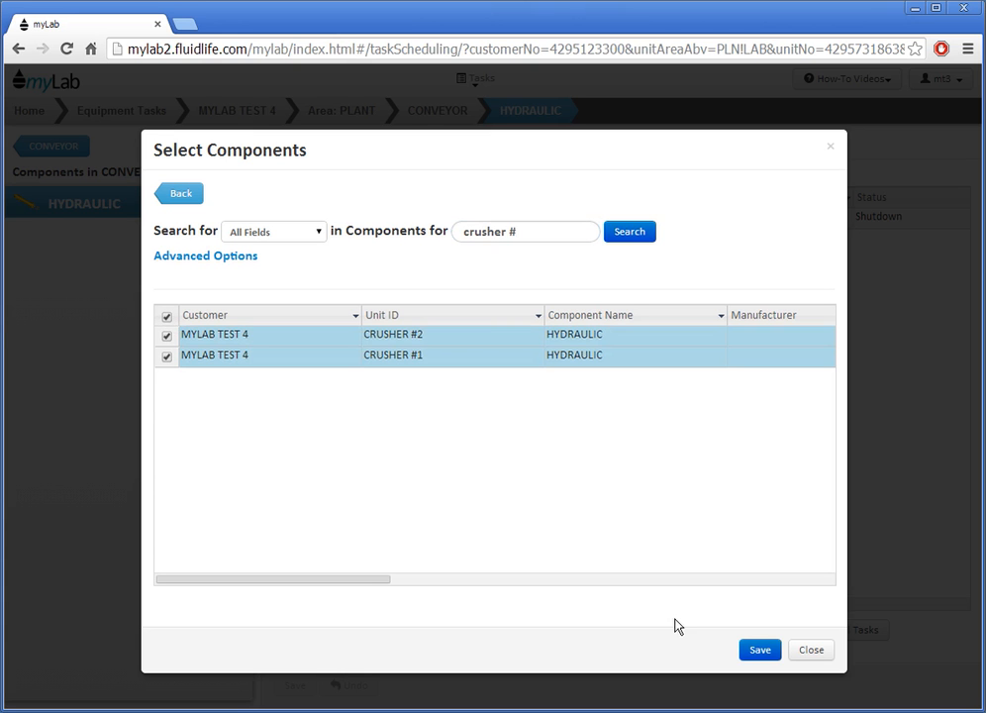
pyautogui.click(761, 651)
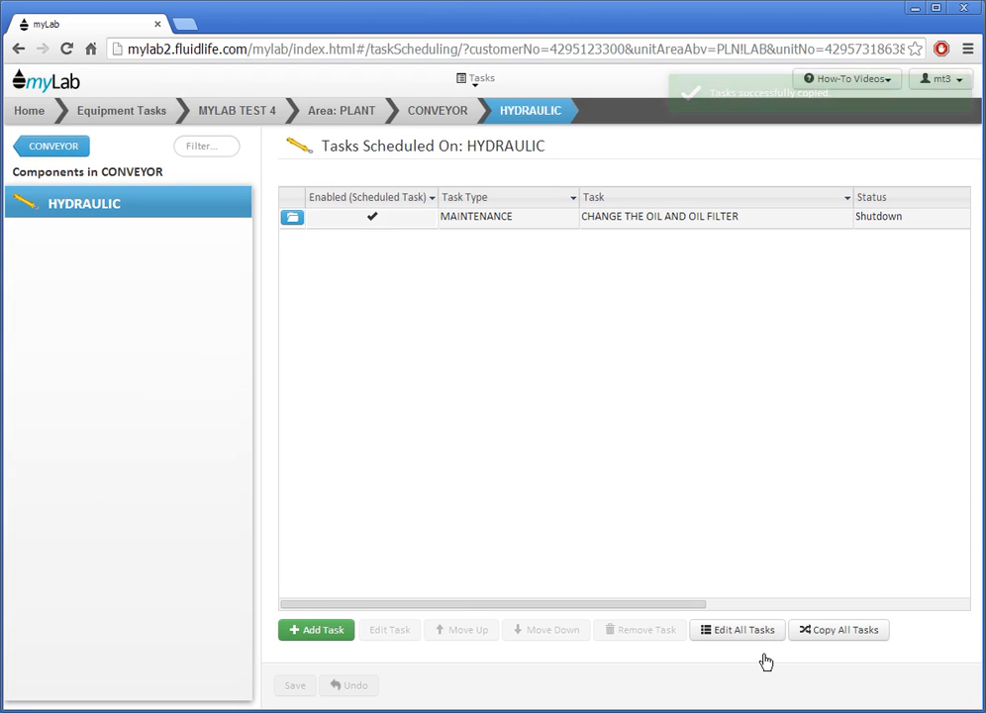